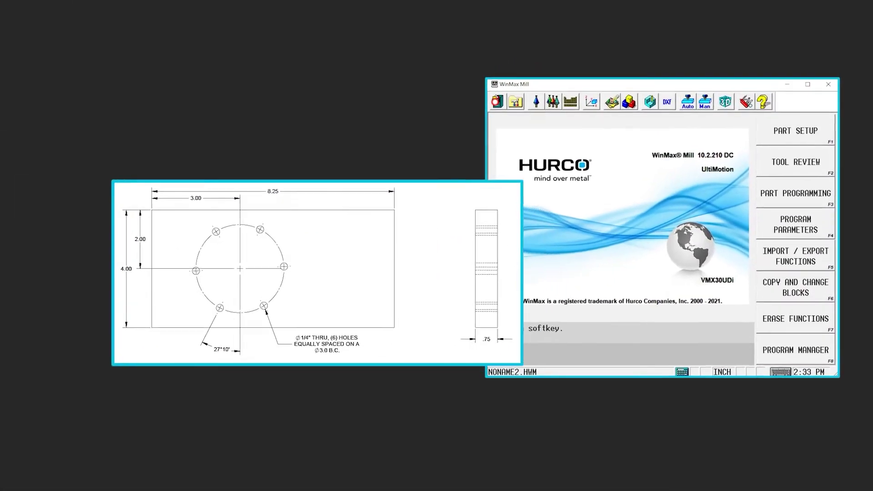
Step: Create a new mill program in the Program Manager
{"action": "left_click", "coordinate": [478, 112]}
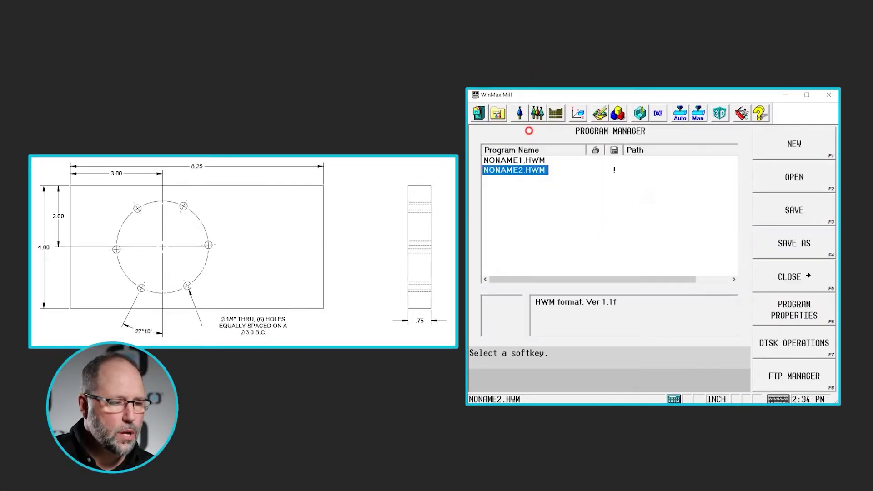
{"action": "left_click", "coordinate": [801, 146]}
{"action": "left_click", "coordinate": [800, 146]}
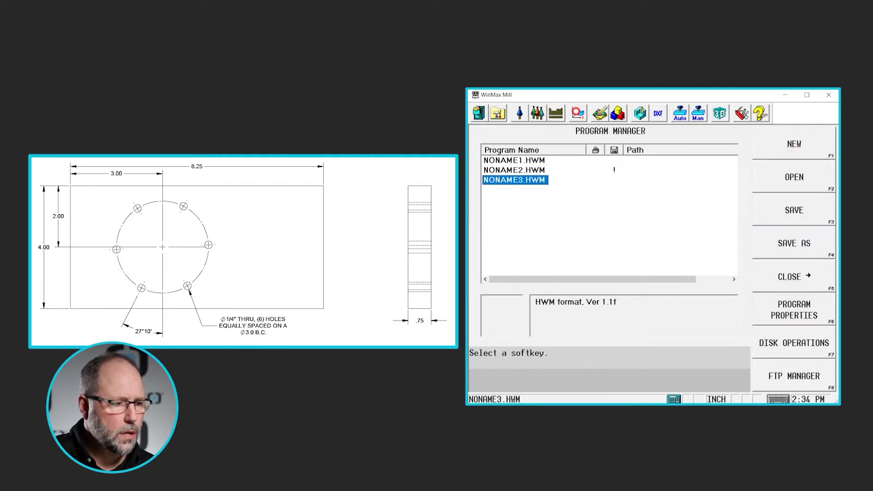
Step: Open the stock geometry of the part setup and enable manual stock sizing for the box stock
{"action": "left_click", "coordinate": [578, 114]}
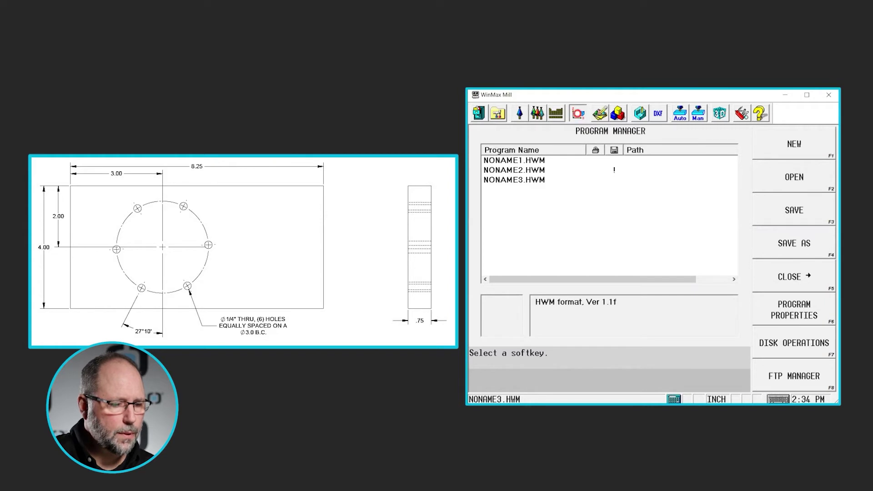
{"action": "left_click", "coordinate": [800, 344]}
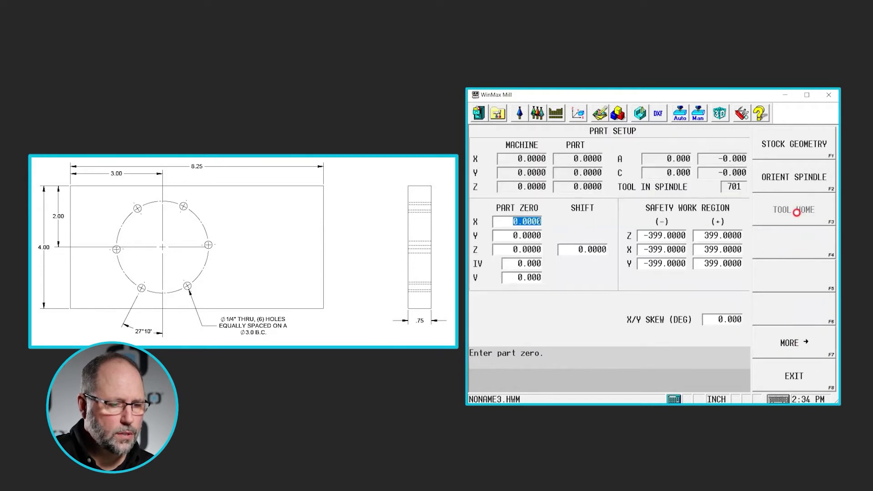
{"action": "left_click", "coordinate": [794, 145]}
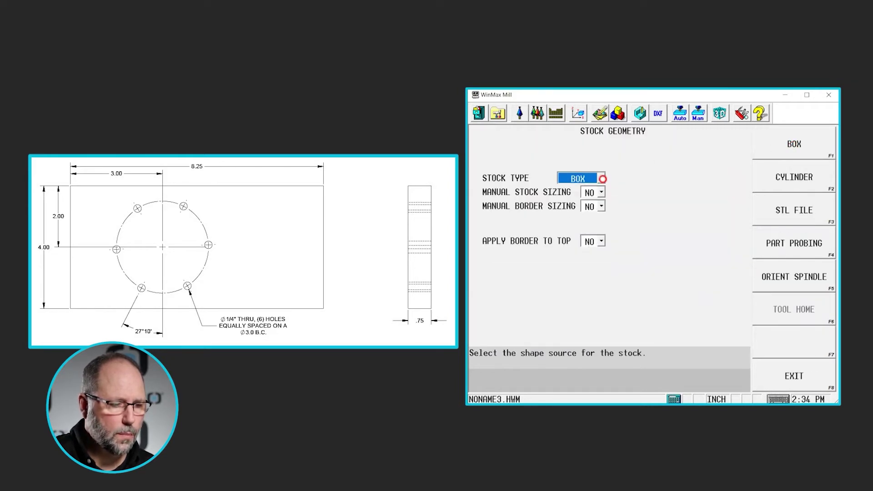
{"action": "left_click", "coordinate": [600, 192]}
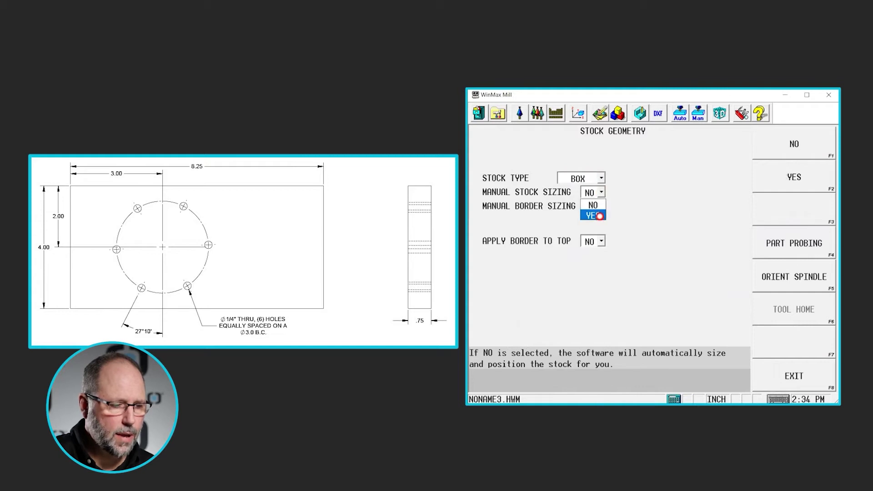
{"action": "left_click", "coordinate": [600, 216]}
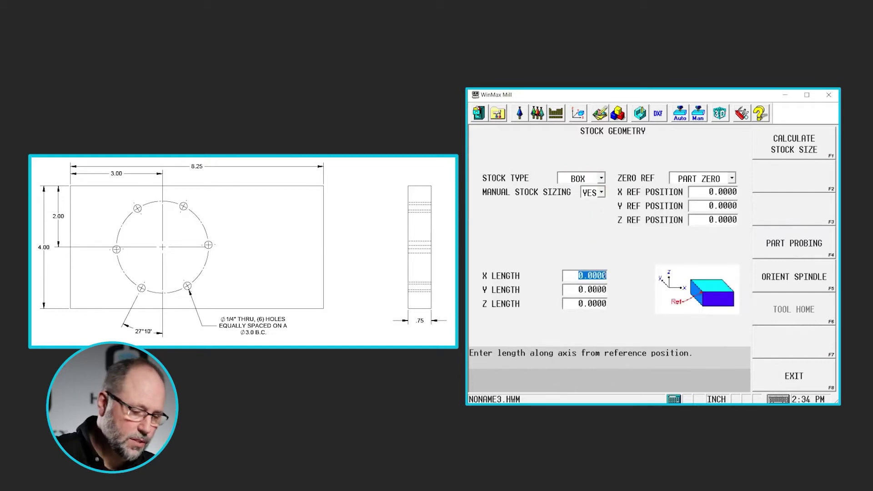
Step: Set the box stock size to X length 8.25, Y length 4 and Z length 0.75 inches
{"action": "type", "text": "8.25"}
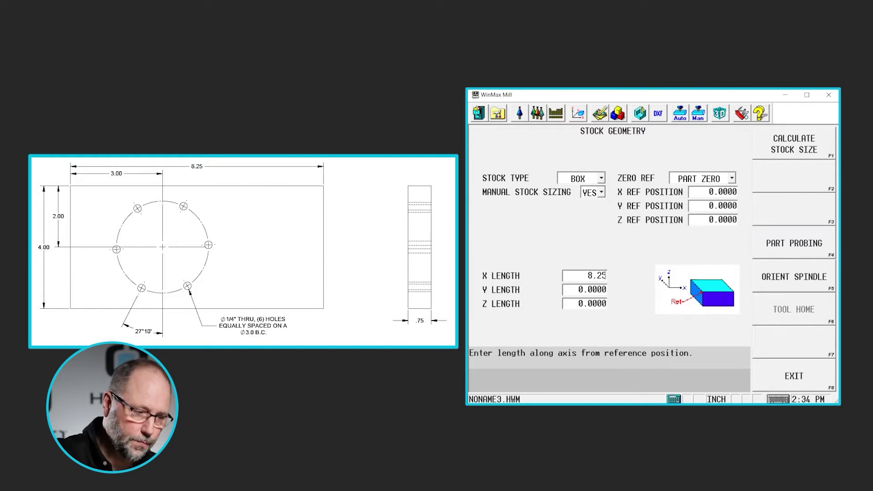
{"action": "key", "text": "Return"}
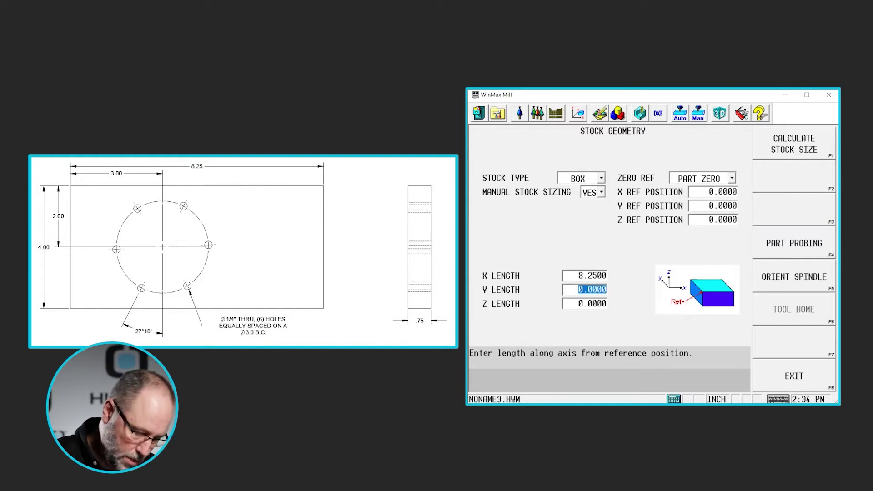
{"action": "type", "text": "4"}
{"action": "key", "text": "Return"}
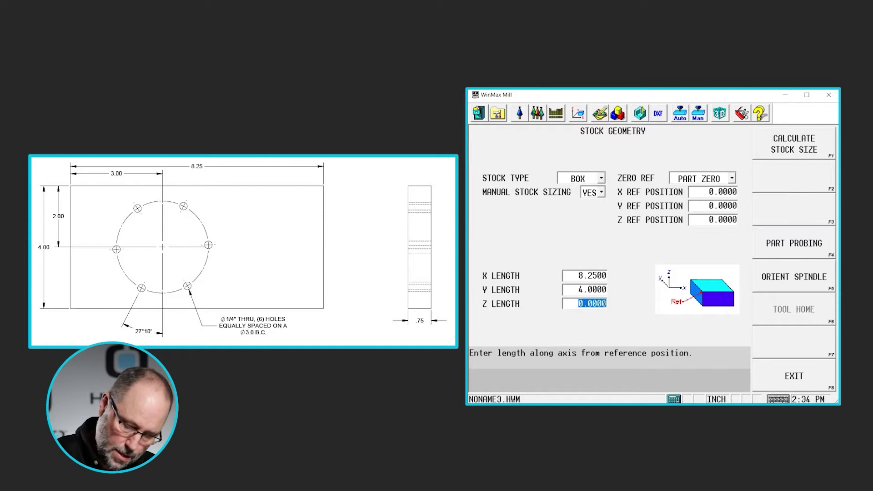
{"action": "type", "text": "."}
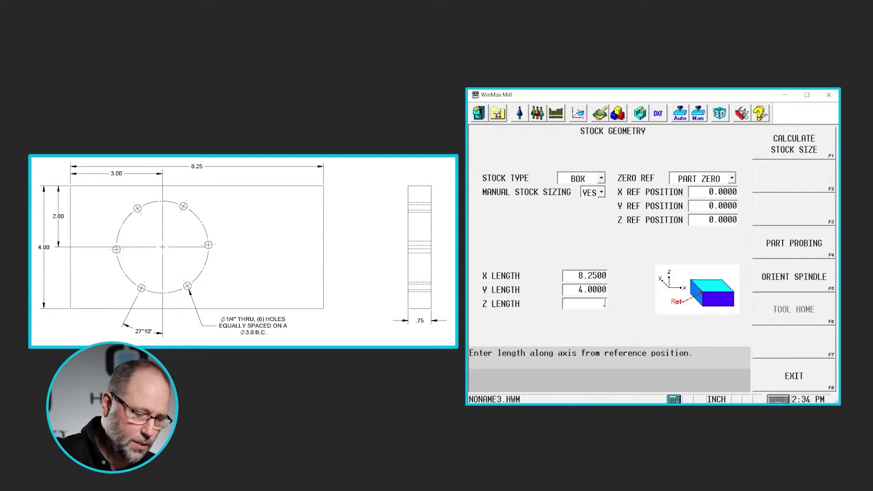
{"action": "type", "text": "75"}
{"action": "key", "text": "Return"}
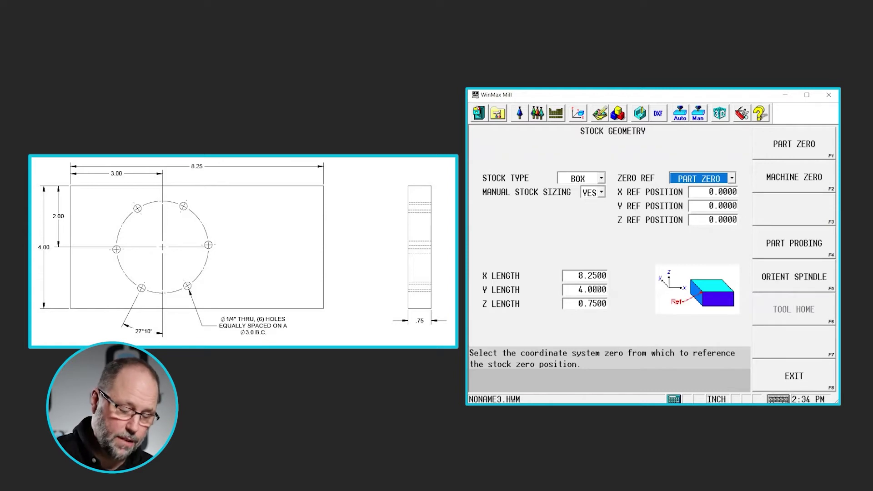
Step: Keep Part Zero as the stock's zero reference and set the Y reference position to -4
{"action": "key", "text": "Return"}
{"action": "key", "text": "Return"}
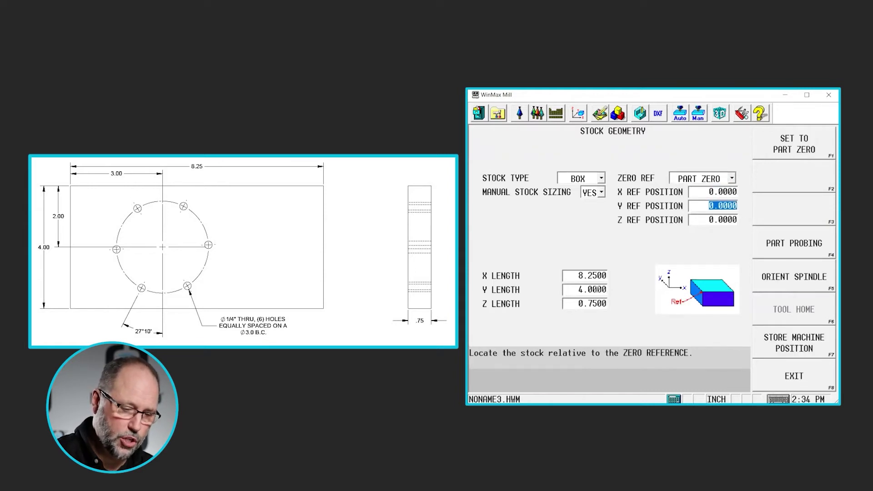
{"action": "type", "text": "-4"}
{"action": "key", "text": "Return"}
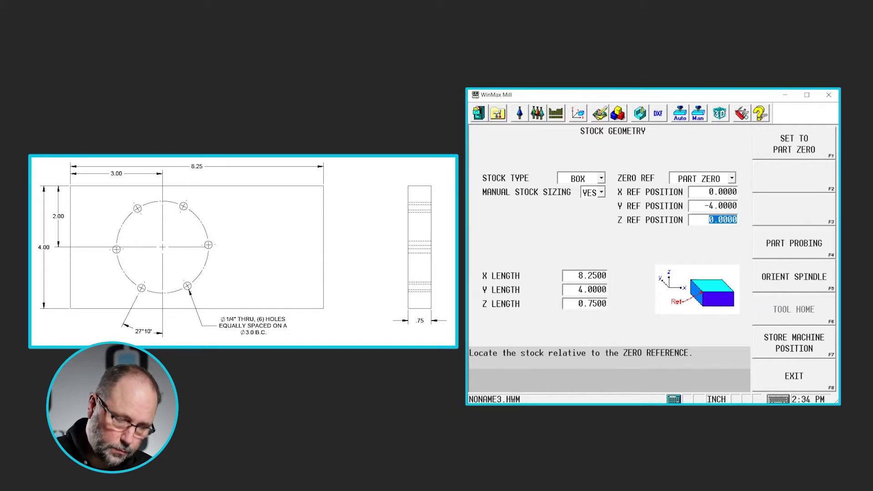
Step: Define tool number 5 in Tool Setup as a drill with a diameter of 0.25
{"action": "left_click", "coordinate": [521, 118]}
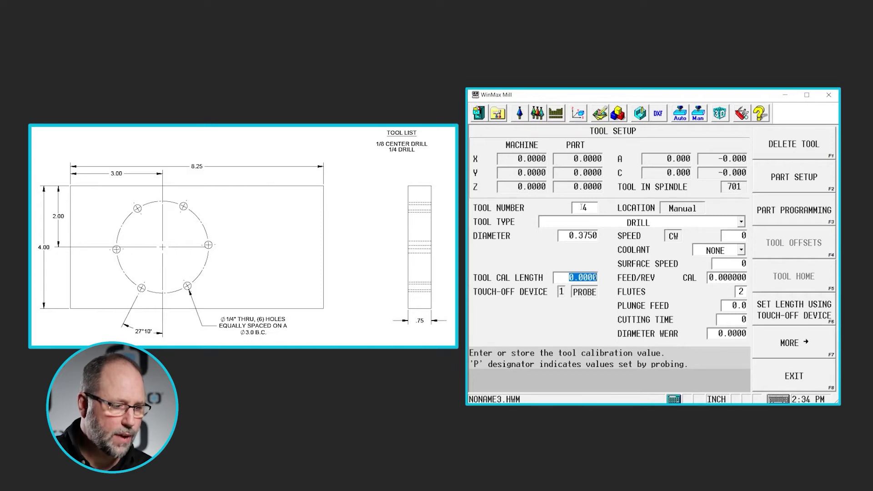
{"action": "left_click", "coordinate": [596, 209]}
{"action": "type", "text": "5"}
{"action": "key", "text": "Return"}
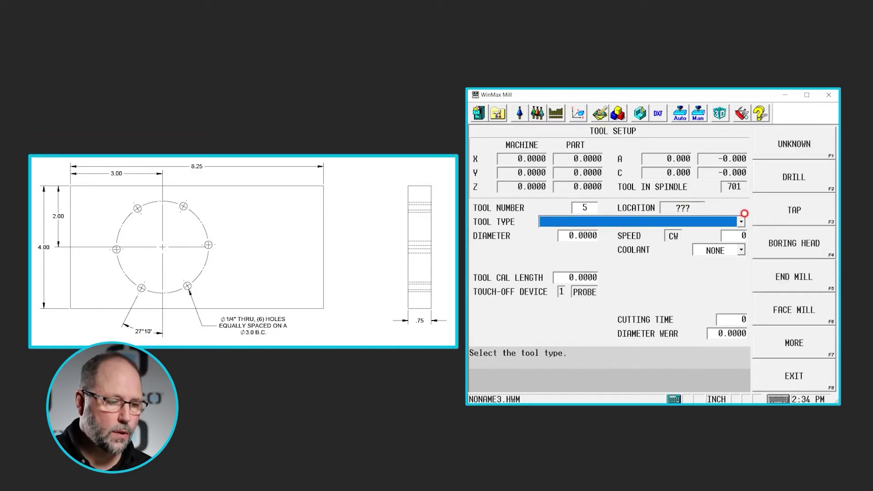
{"action": "left_click", "coordinate": [781, 187]}
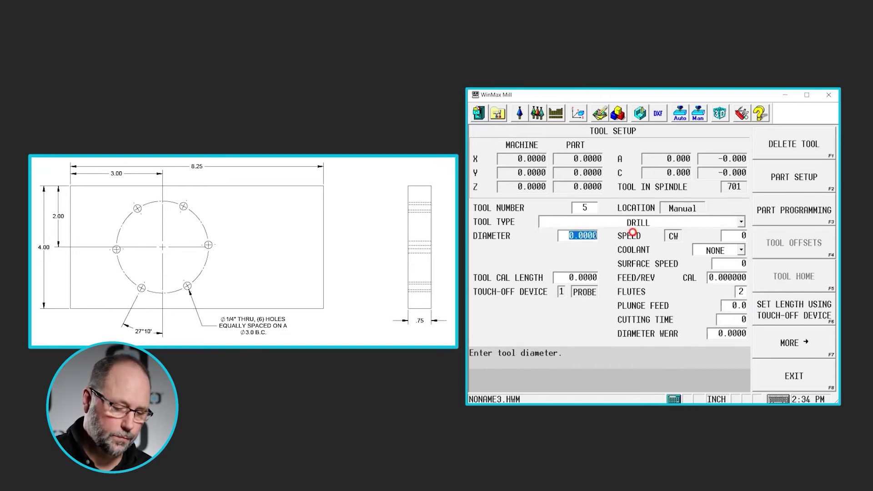
{"action": "type", "text": "."}
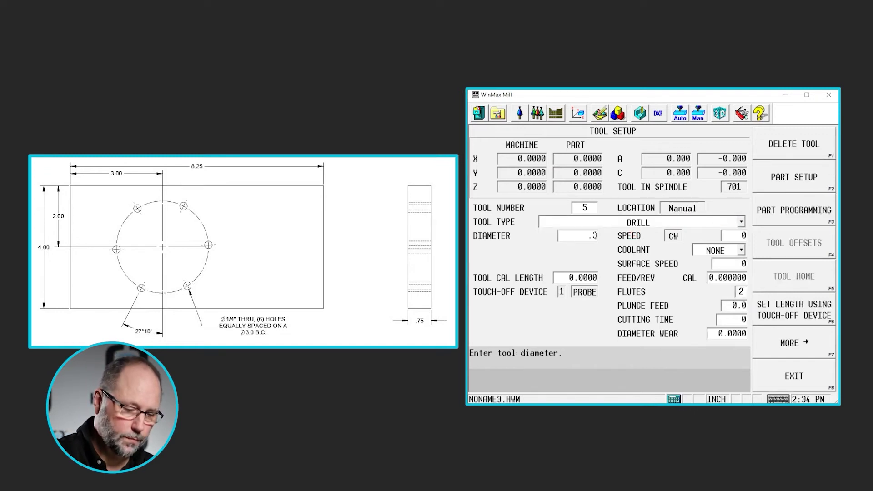
{"action": "type", "text": "25"}
{"action": "key", "text": "Return"}
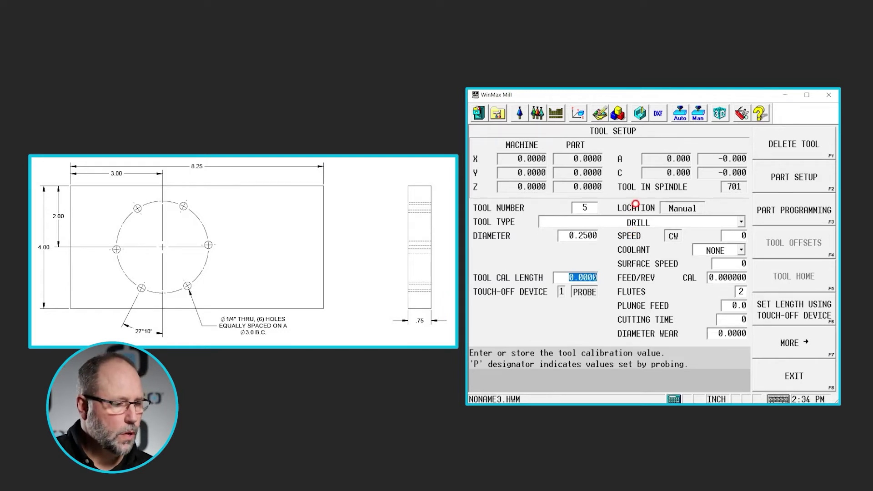
Step: Start a new holes block in the part program with a center drill operation
{"action": "left_click", "coordinate": [498, 113]}
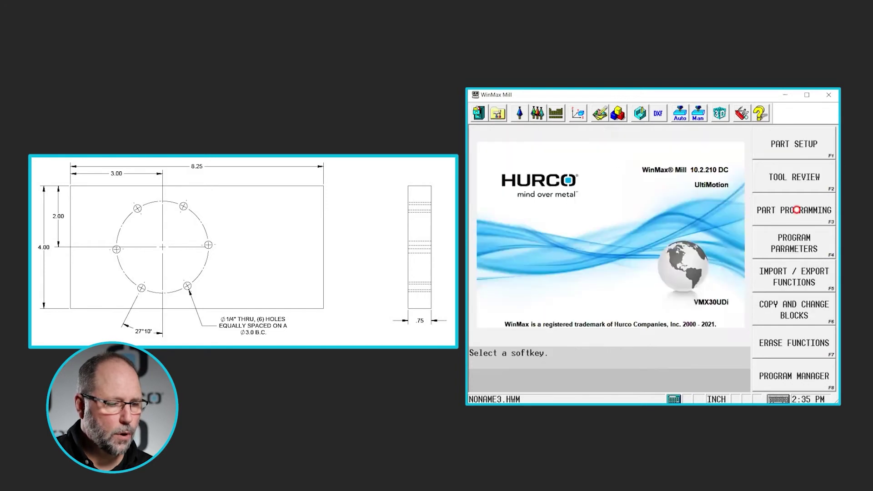
{"action": "left_click", "coordinate": [797, 209]}
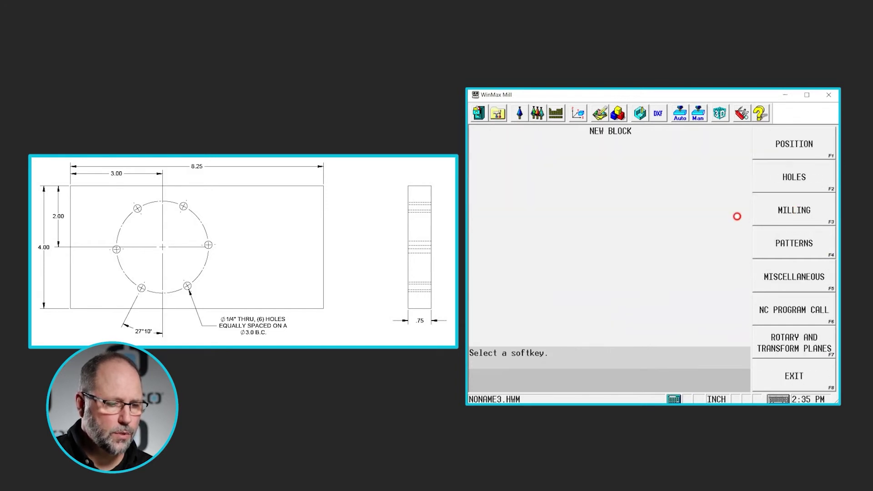
{"action": "left_click", "coordinate": [801, 182]}
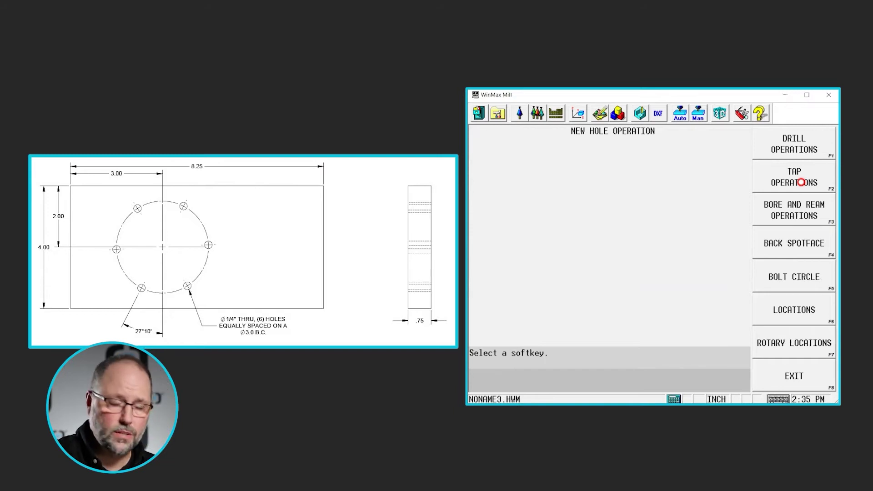
{"action": "left_click", "coordinate": [793, 142]}
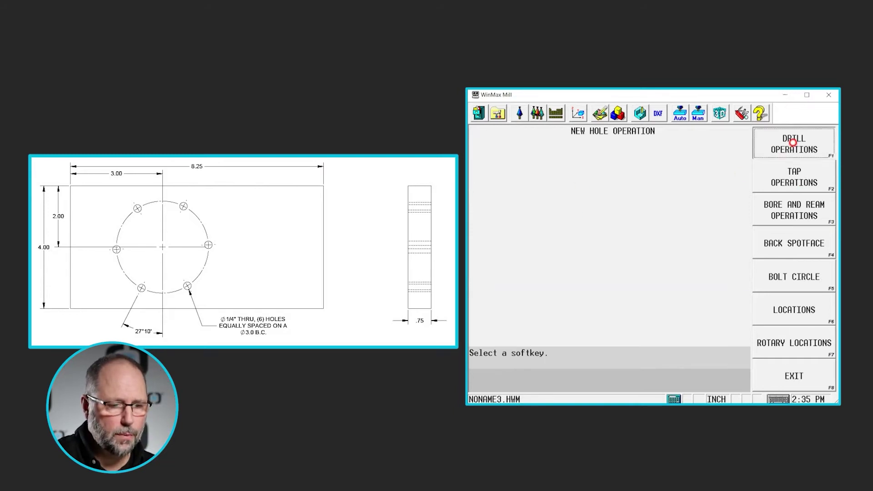
{"action": "left_click", "coordinate": [794, 184]}
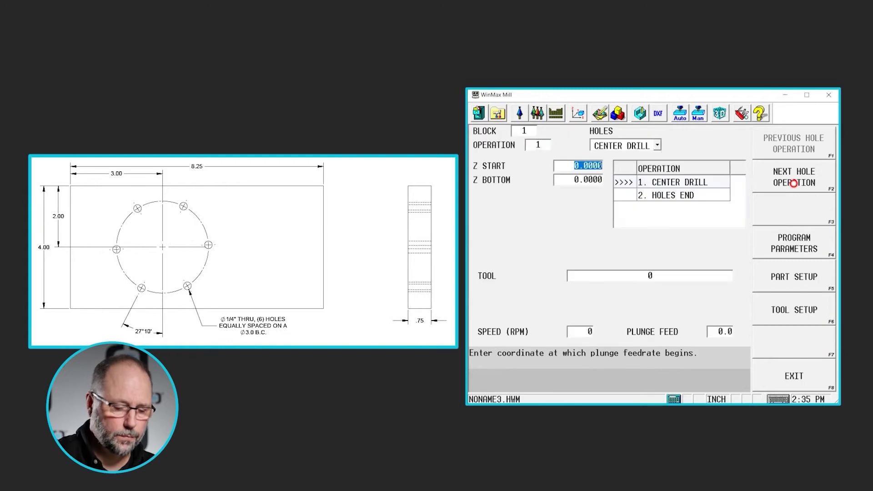
Step: Set the center drill operation to Z start 0.1 and Z bottom -0.125, using tool 1, the 0.125 center drill
{"action": "type", "text": ".1"}
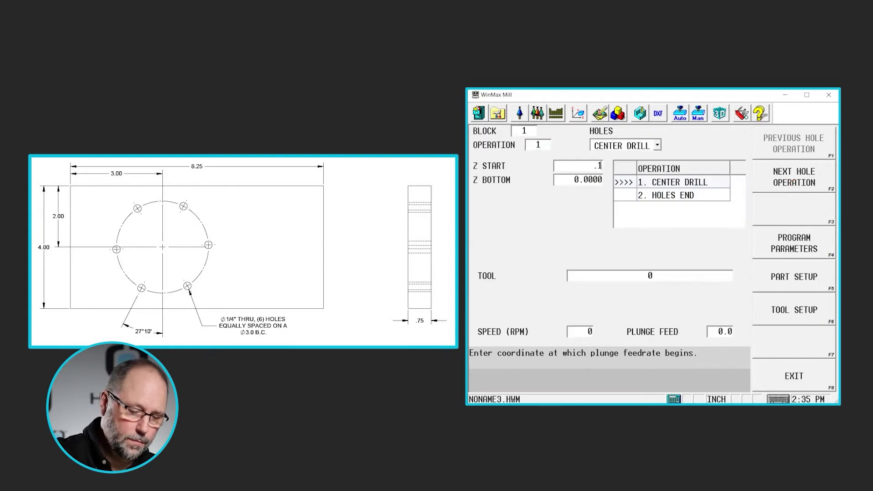
{"action": "key", "text": "Return"}
{"action": "type", "text": "-"}
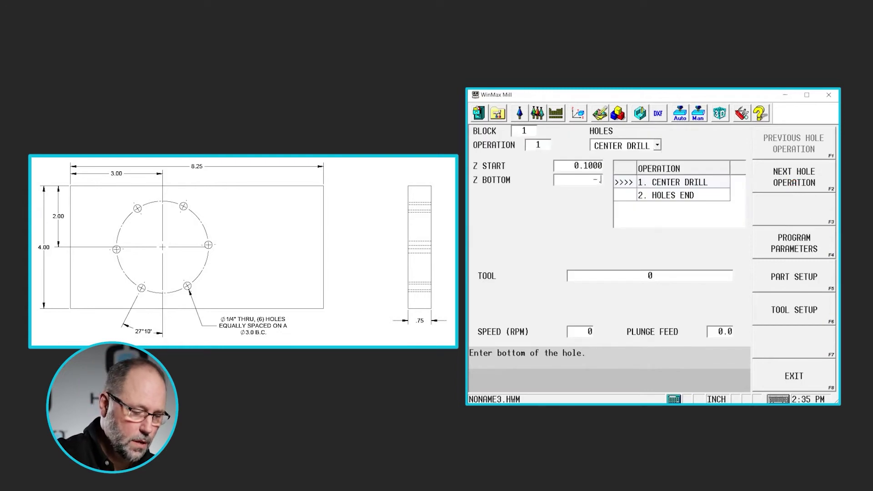
{"action": "type", "text": "0.125"}
{"action": "key", "text": "Return"}
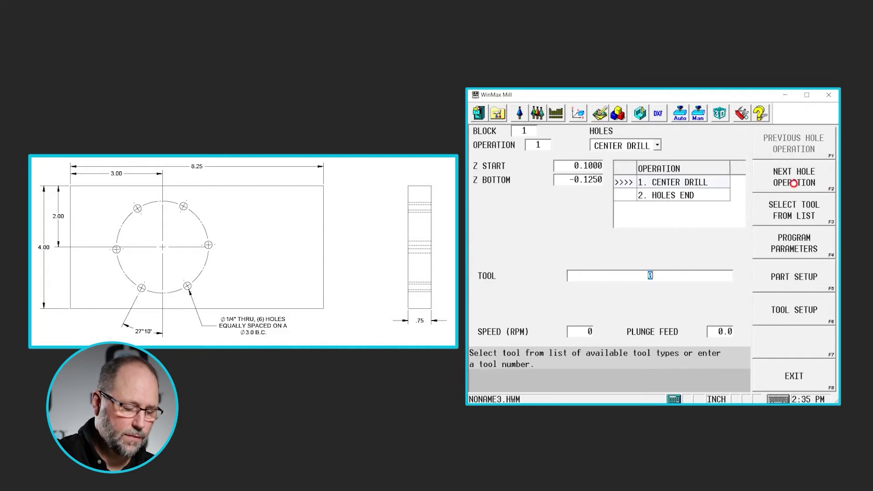
{"action": "key", "text": "F3"}
{"action": "key", "text": "Return"}
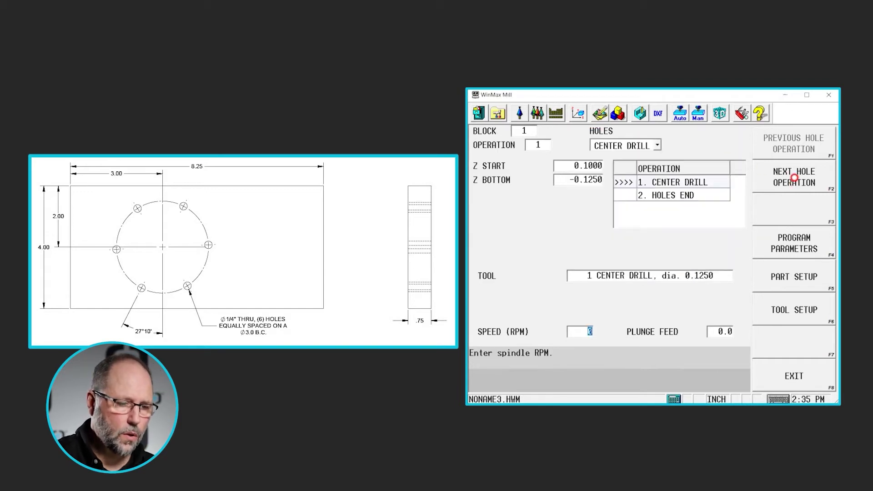
Step: Add a drill operation to the holes block with Z start 0.1, Z bottom -0.8 and tool 5
{"action": "left_click", "coordinate": [794, 178]}
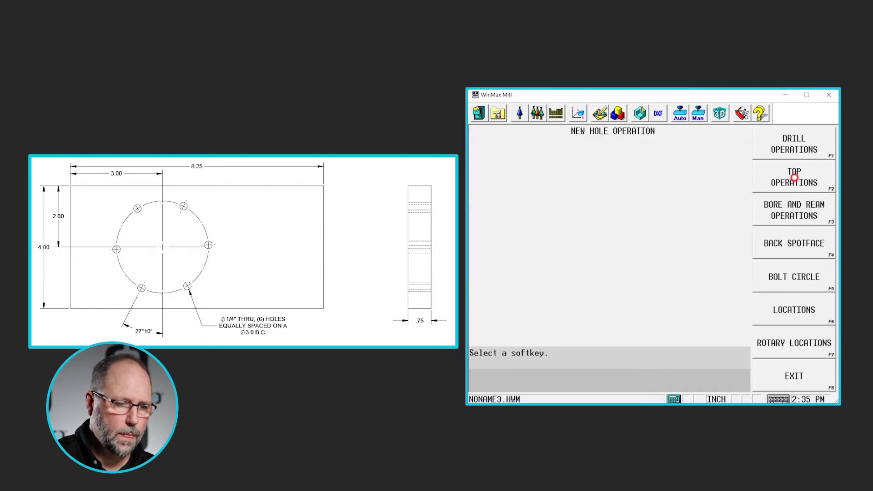
{"action": "left_click", "coordinate": [798, 146]}
{"action": "left_click", "coordinate": [799, 145]}
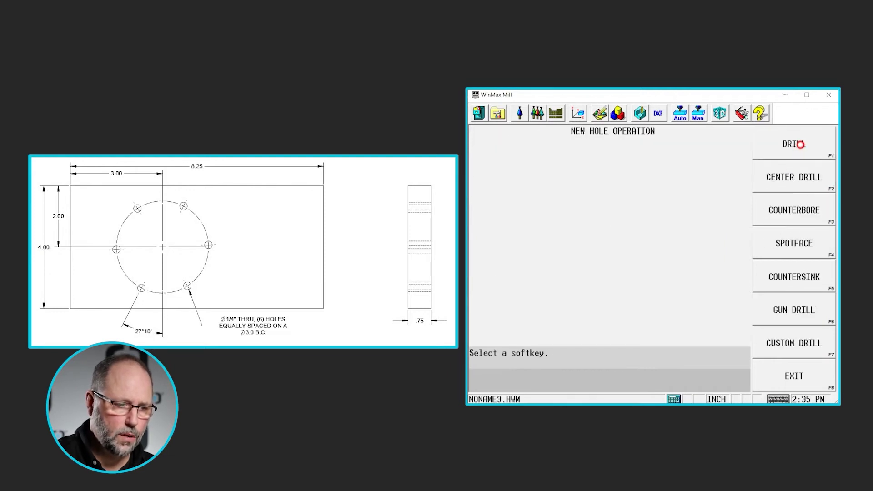
{"action": "key", "text": "Return"}
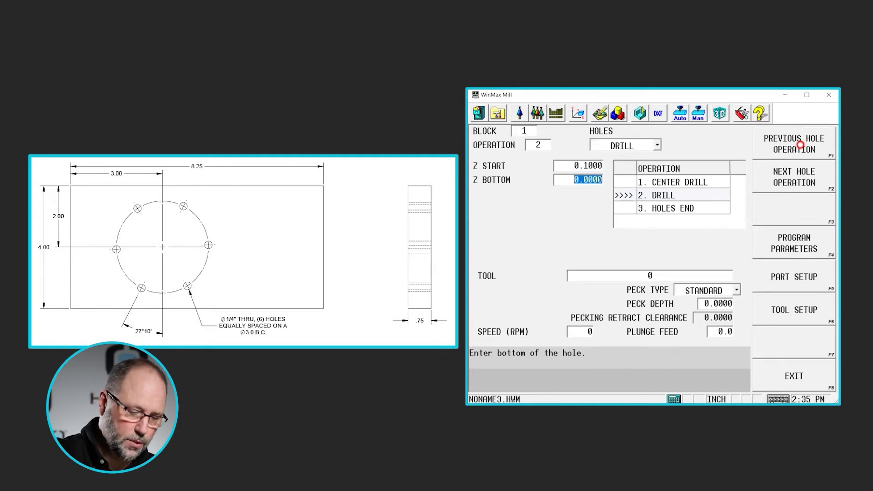
{"action": "type", "text": "-0.8"}
{"action": "key", "text": "Return"}
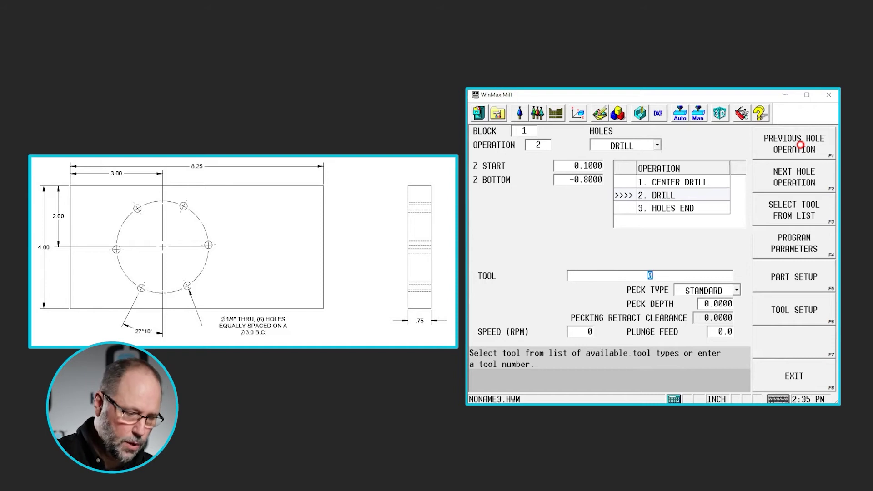
{"action": "type", "text": "5"}
{"action": "key", "text": "Return"}
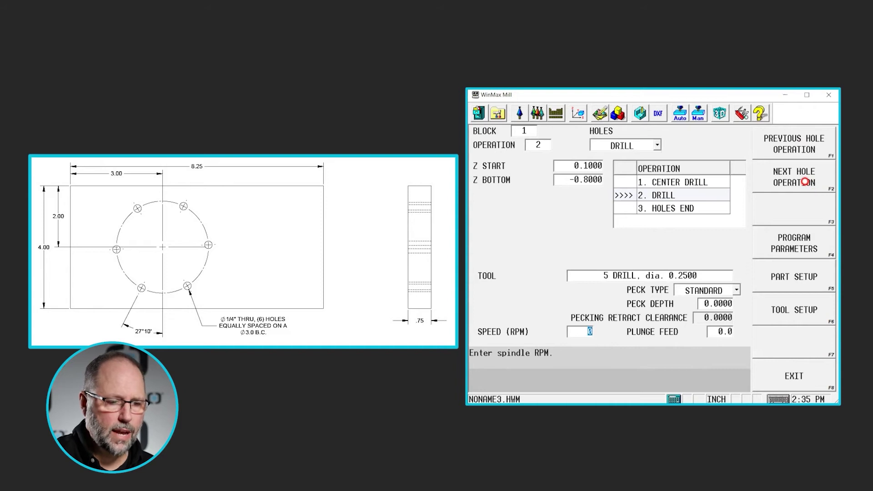
Step: Add a bolt circle to the holes block with 6 holes, X center 3, Y center -2 and radius 1.5
{"action": "left_click", "coordinate": [805, 181]}
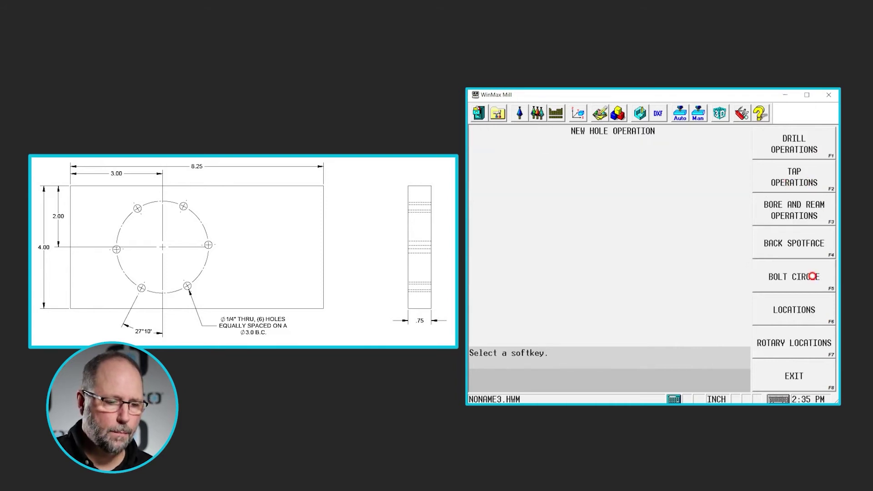
{"action": "left_click", "coordinate": [808, 276]}
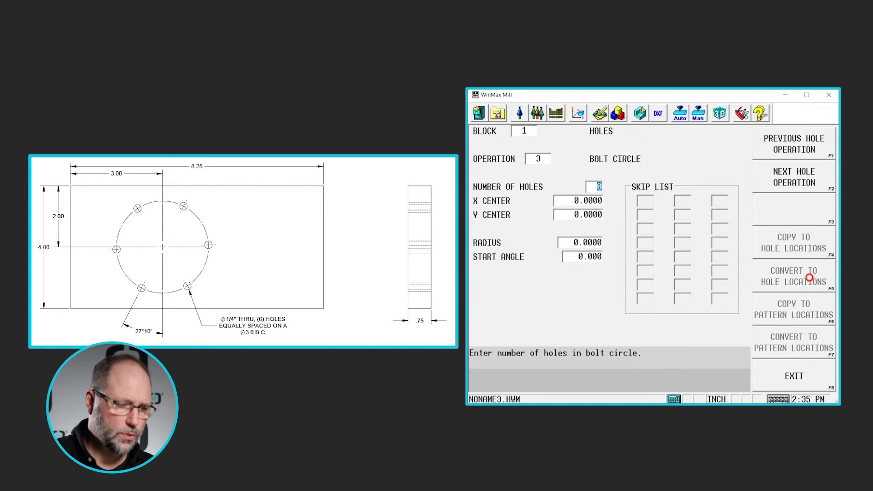
{"action": "type", "text": "6"}
{"action": "key", "text": "Return"}
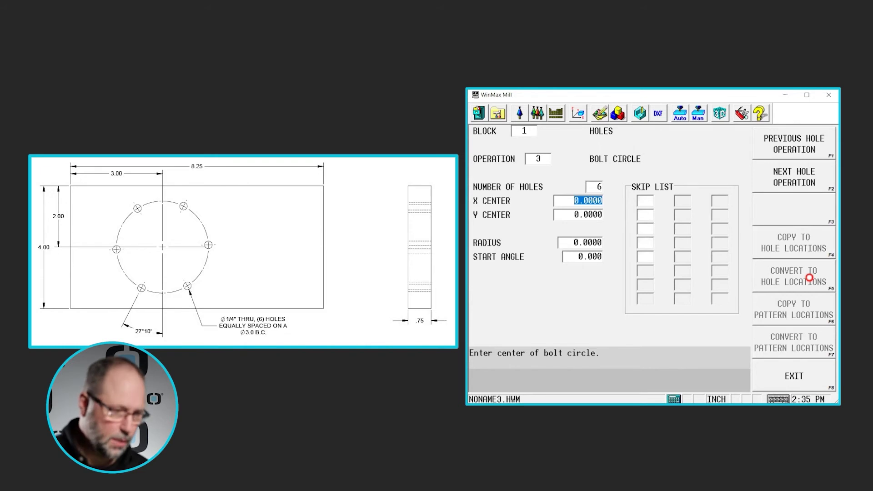
{"action": "type", "text": "3"}
{"action": "key", "text": "Return"}
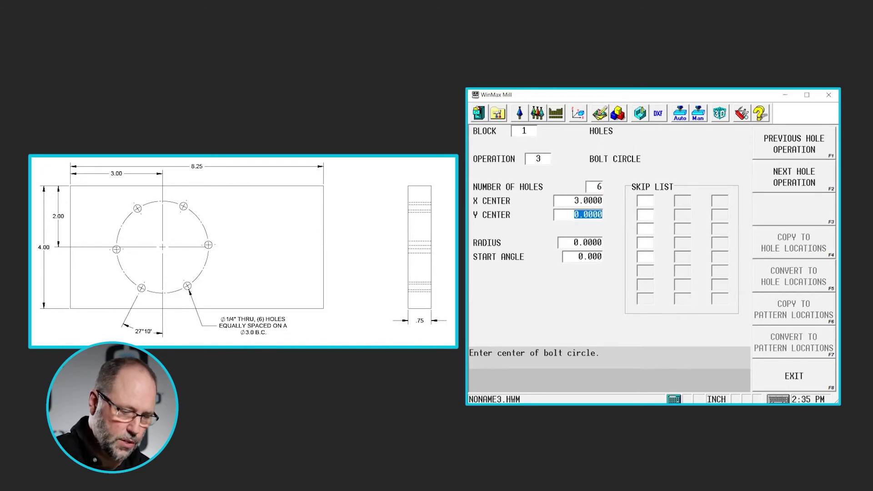
{"action": "type", "text": "-2"}
{"action": "key", "text": "Return"}
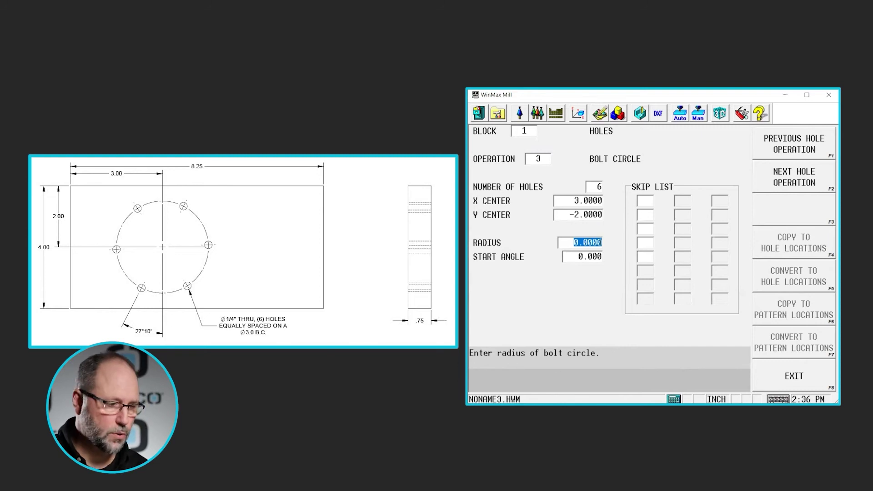
{"action": "type", "text": "1"}
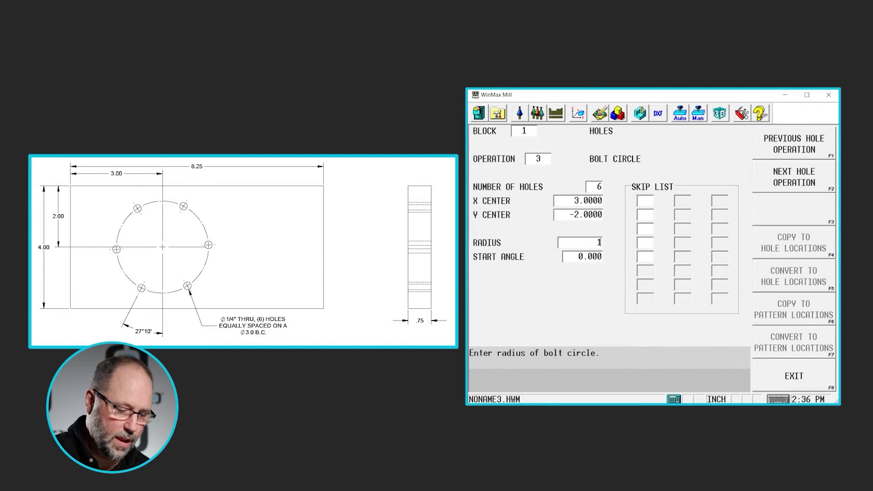
{"action": "type", "text": ".5"}
{"action": "key", "text": "Return"}
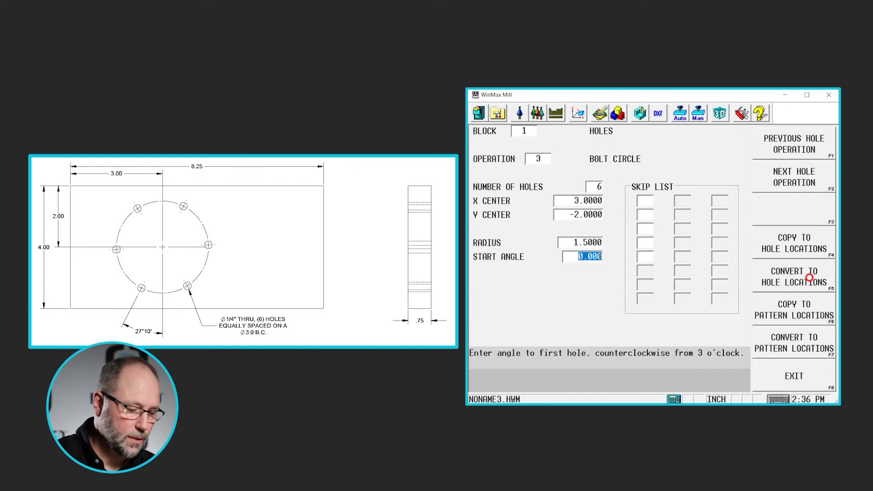
Step: Set the bolt circle's start angle to 243 degrees
{"action": "type", "text": "270"}
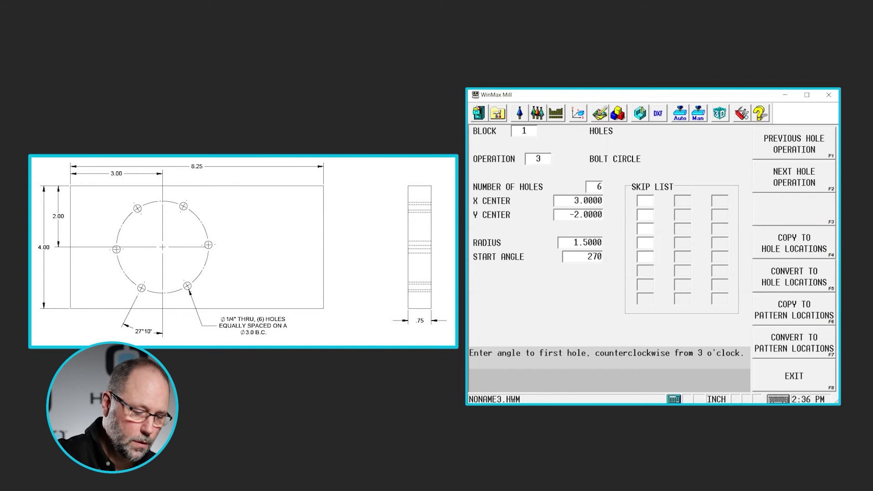
{"action": "key", "text": "Up"}
{"action": "key", "text": "Down"}
{"action": "type", "text": "2"}
{"action": "type", "text": "43"}
{"action": "key", "text": "Return"}
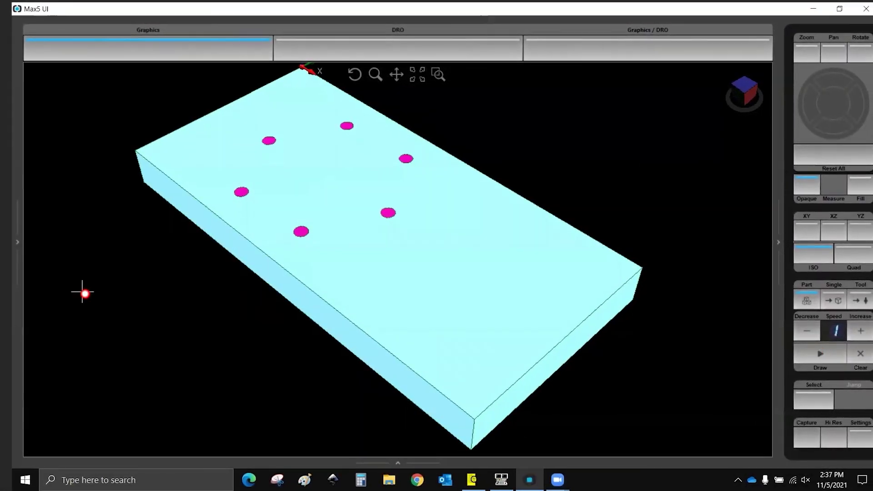
Step: Examine the six-hole bolt circle on the 3D plate from above in the graphics view
{"action": "left_click_drag", "start_coordinate": [272, 291], "coordinate": [308, 388]}
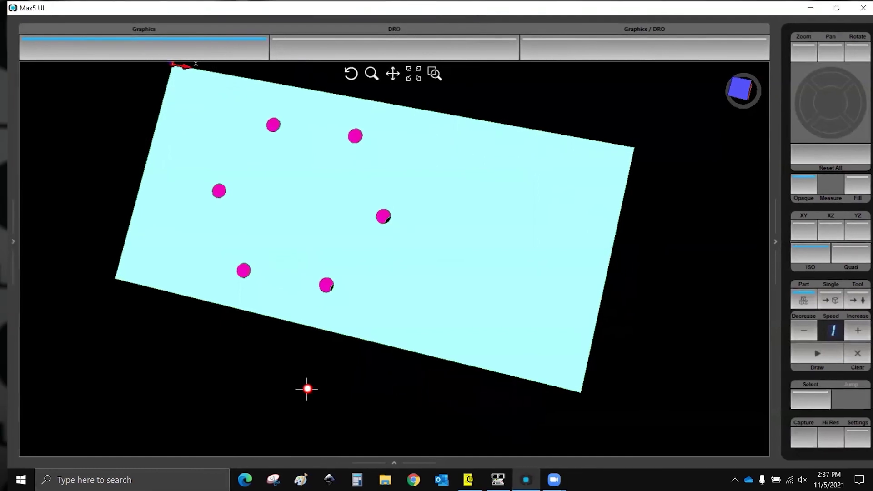